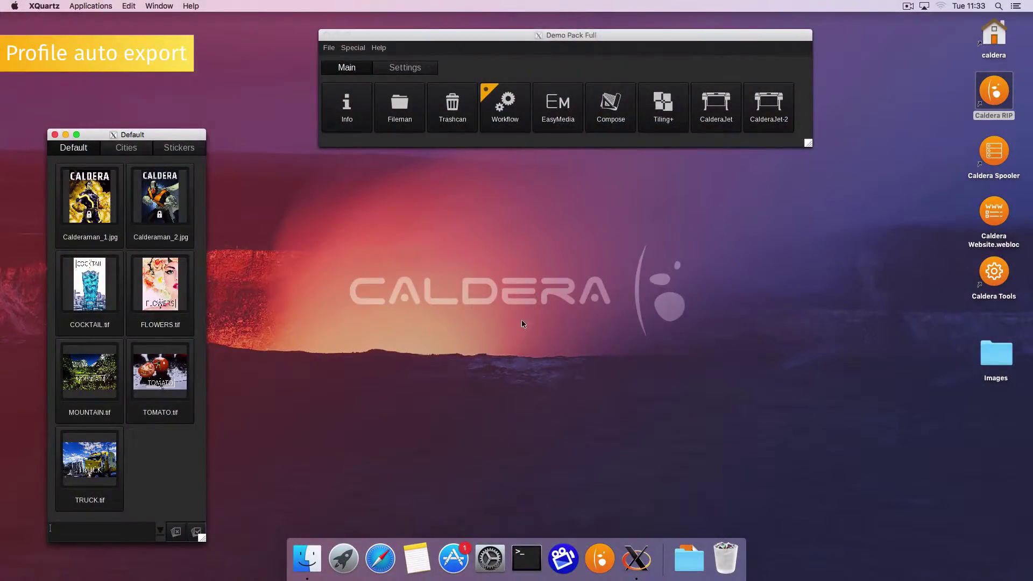
- Launch EasyMedia and enable automatic export of all ICC profiles in its settings
left_click(566, 109)
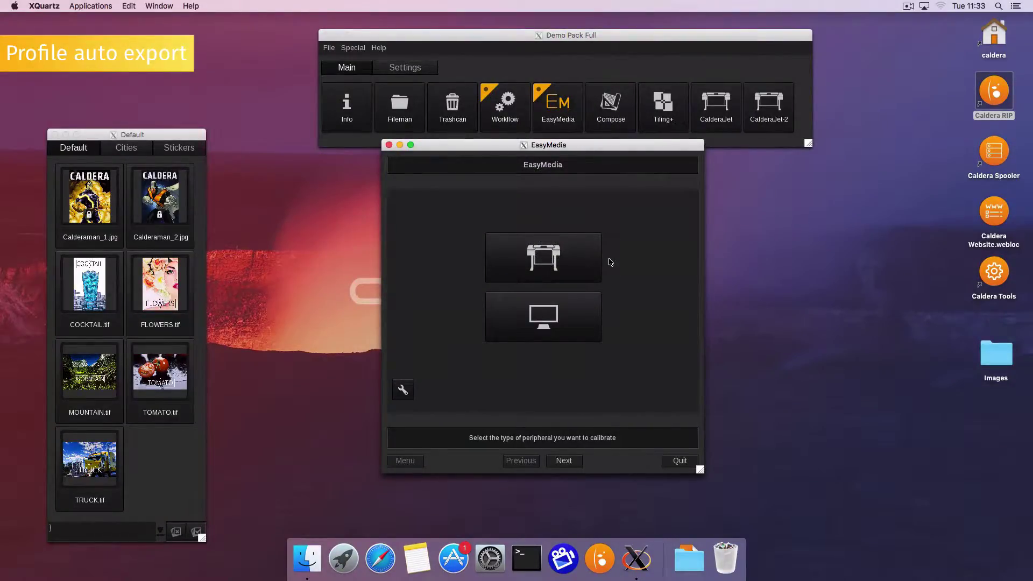
left_click(402, 394)
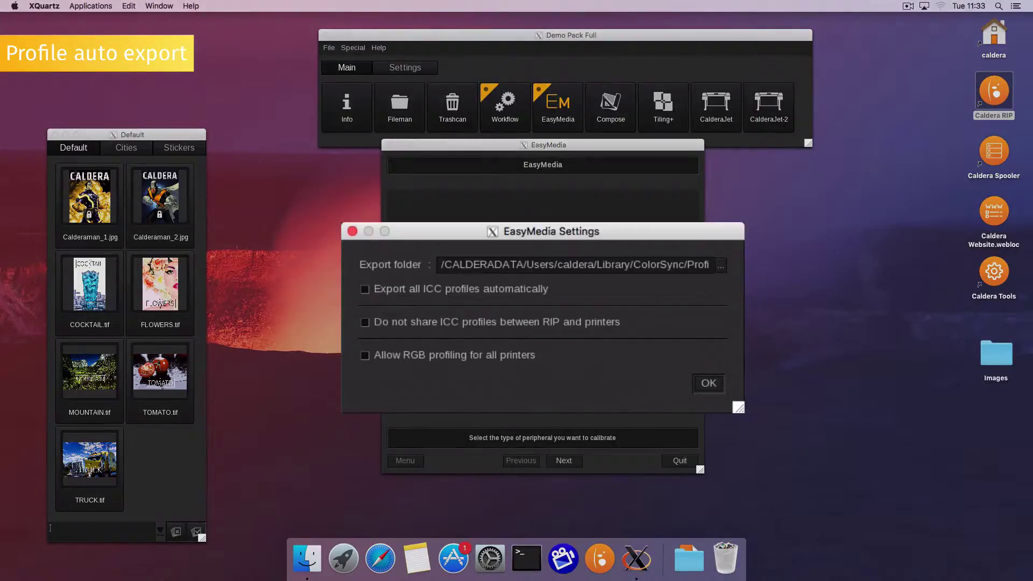
left_click(366, 289)
- Choose Library/ColorSync/Profiles as the ICC profile export folder
left_click(721, 267)
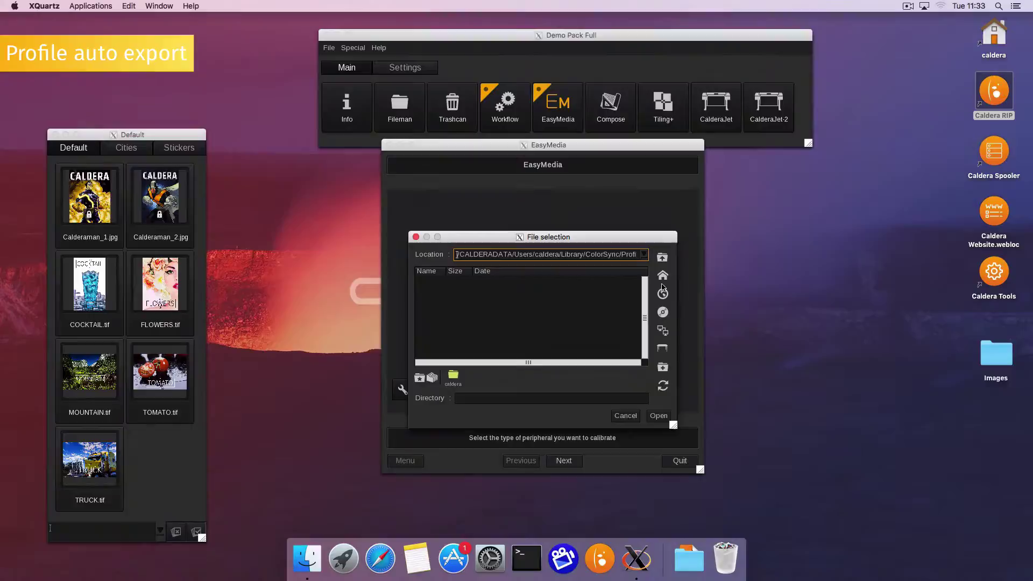
left_click(645, 256)
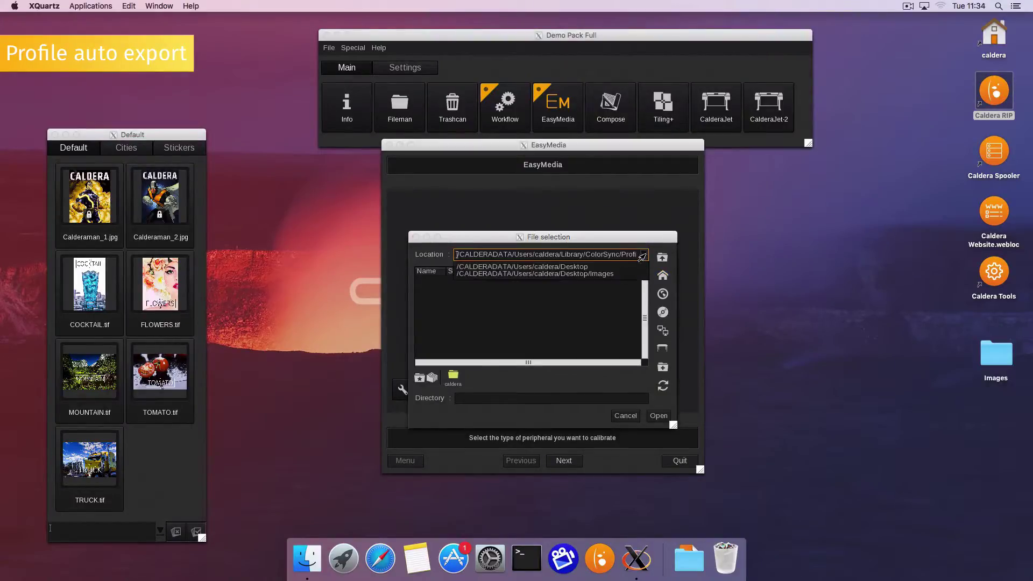
left_click(645, 255)
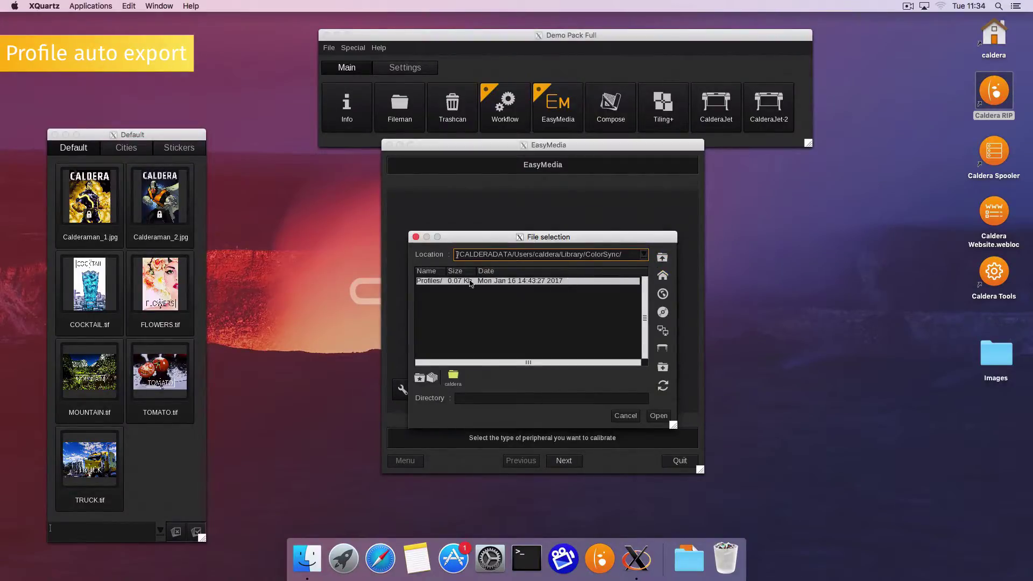
double_click(471, 282)
left_click(655, 415)
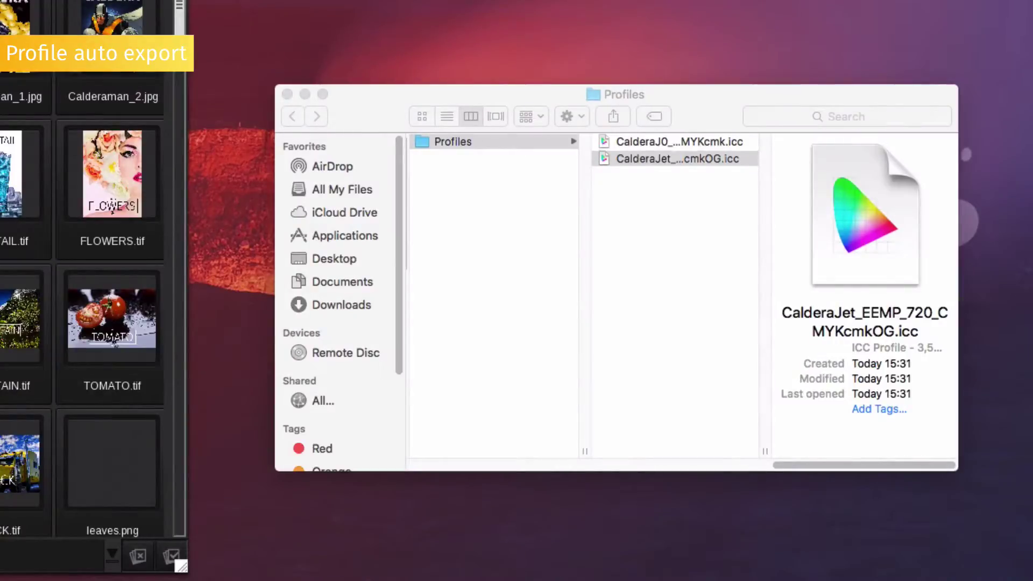
- Select CalderaJet_EEMP_720_CMYKcmk.icc in the Finder Profiles folder to view its details
left_click(718, 159)
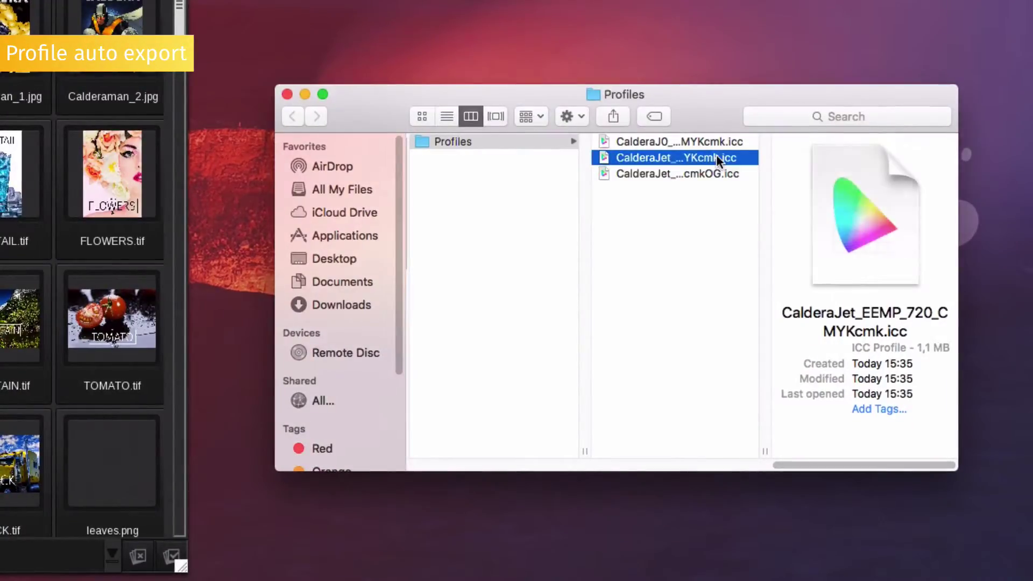